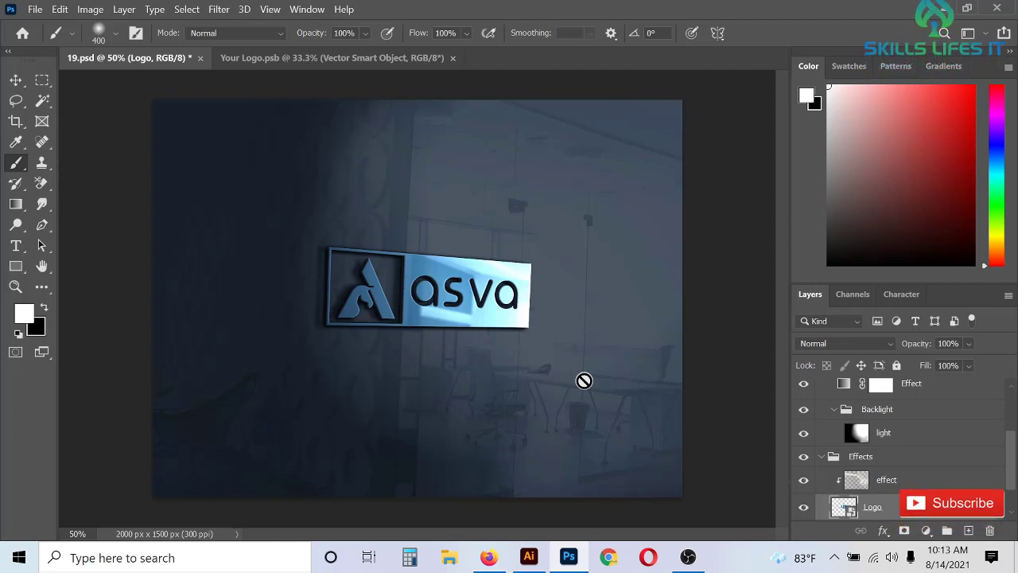
- In Illustrator, move the asva logo up to the artboard centre and nudge it into place
left_click(528, 556)
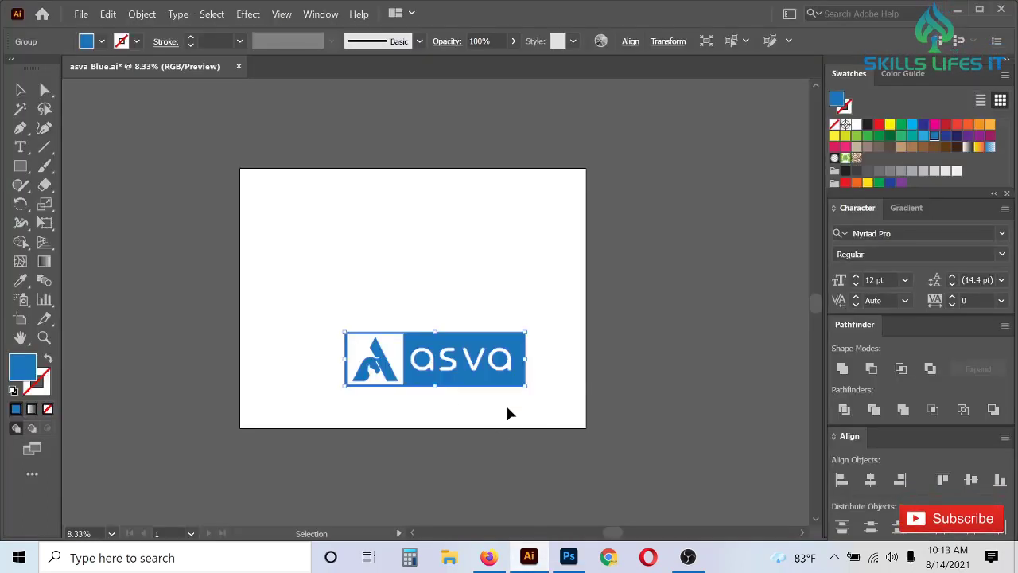
left_click_drag(497, 381, 482, 319)
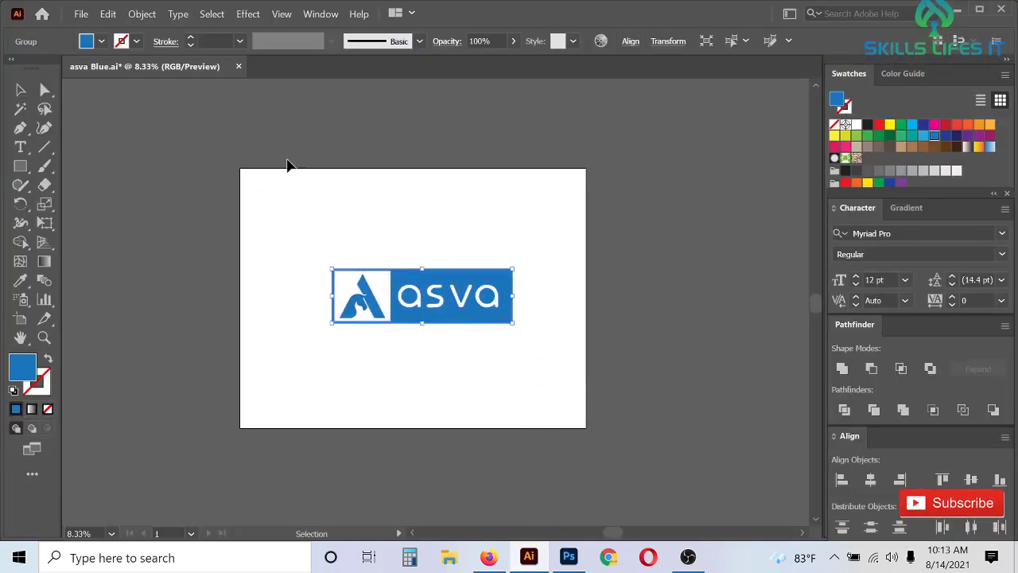
left_click_drag(299, 192, 572, 389)
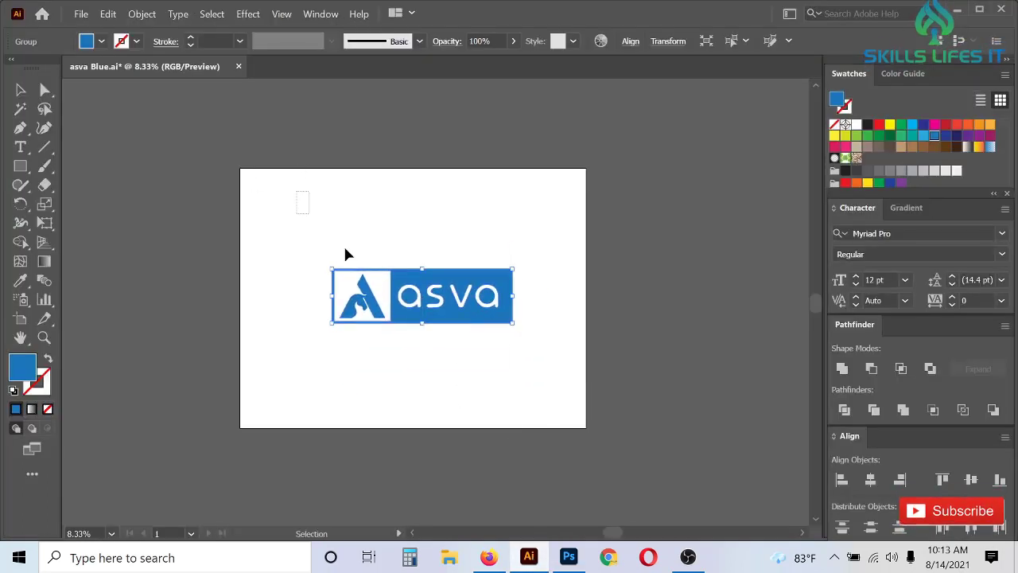
left_click(546, 396)
scroll(429, 320, "up", 3)
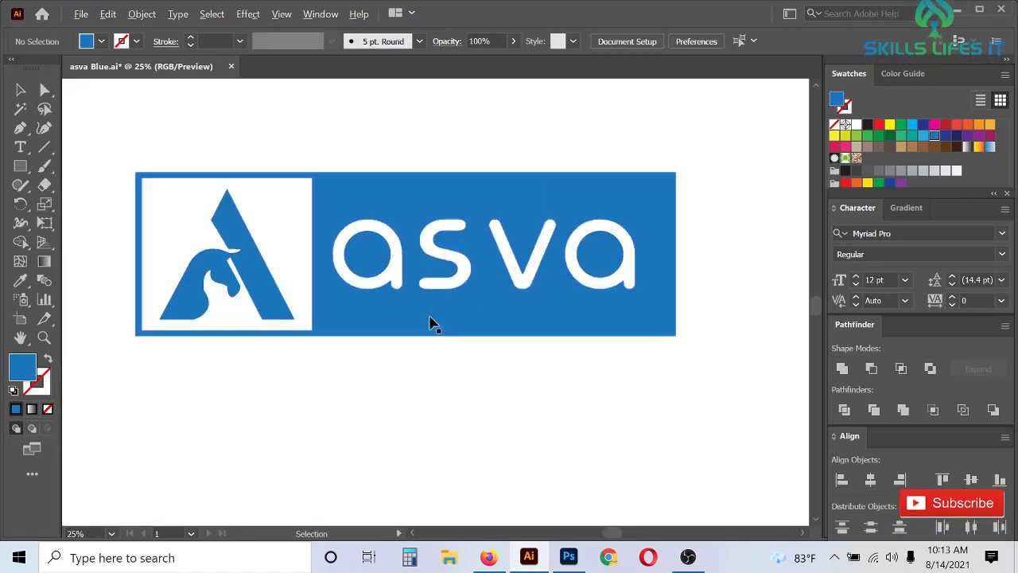
scroll(430, 320, "down", 2)
left_click_drag(472, 316, 458, 328)
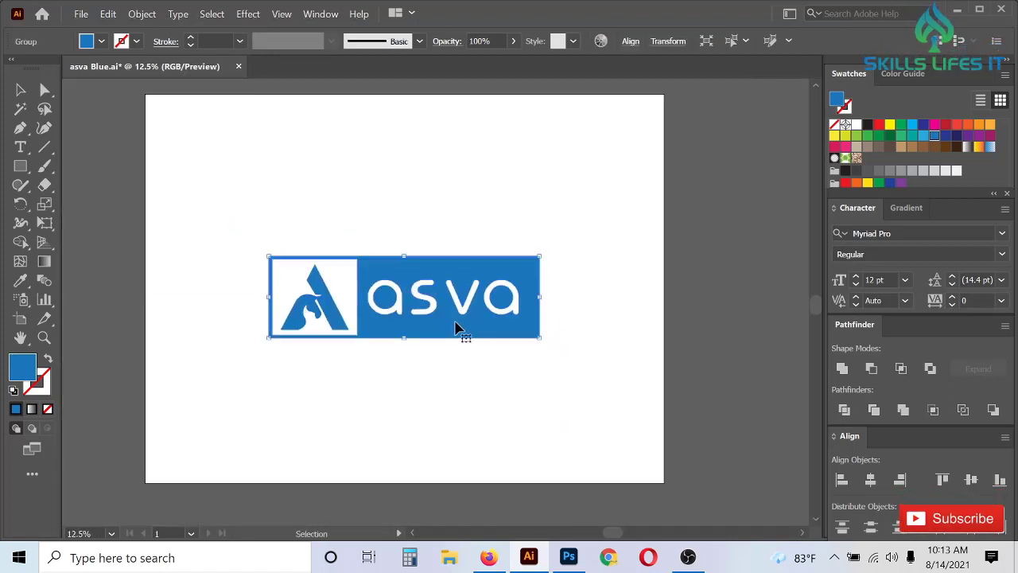
left_click(569, 557)
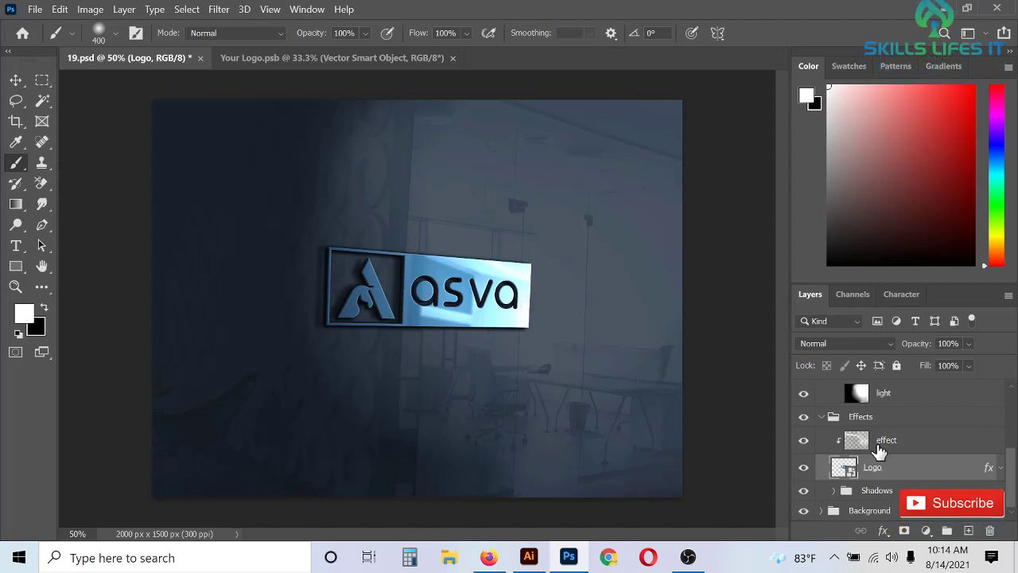
scroll(863, 433, "up", 3)
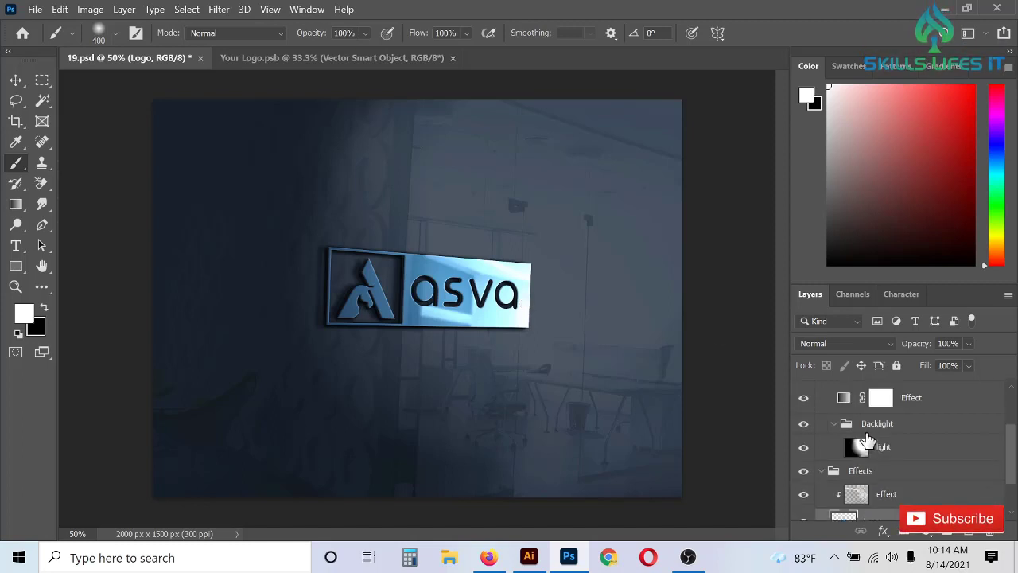
scroll(867, 437, "up", 3)
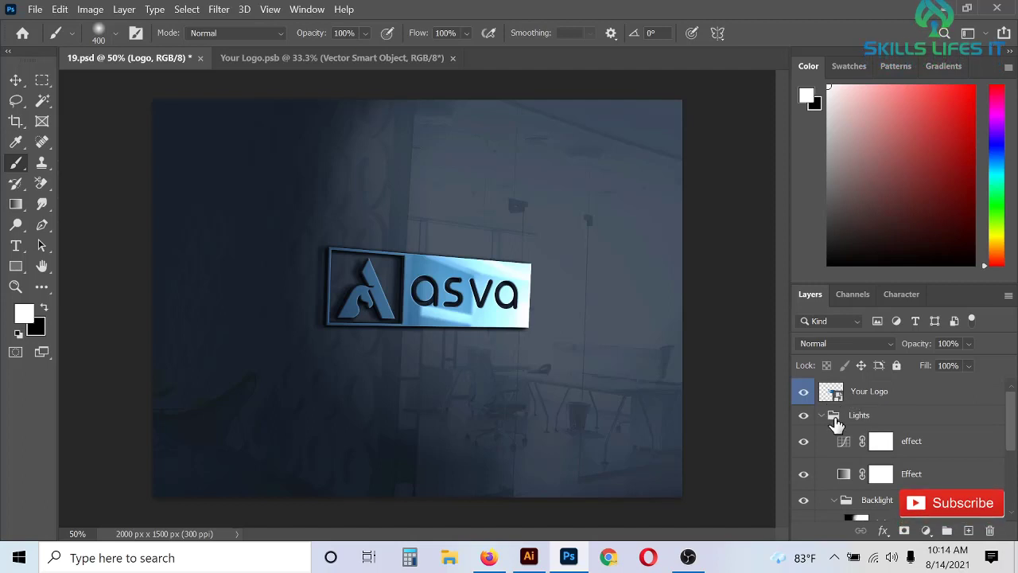
scroll(867, 417, "down", 2)
scroll(871, 421, "down", 3)
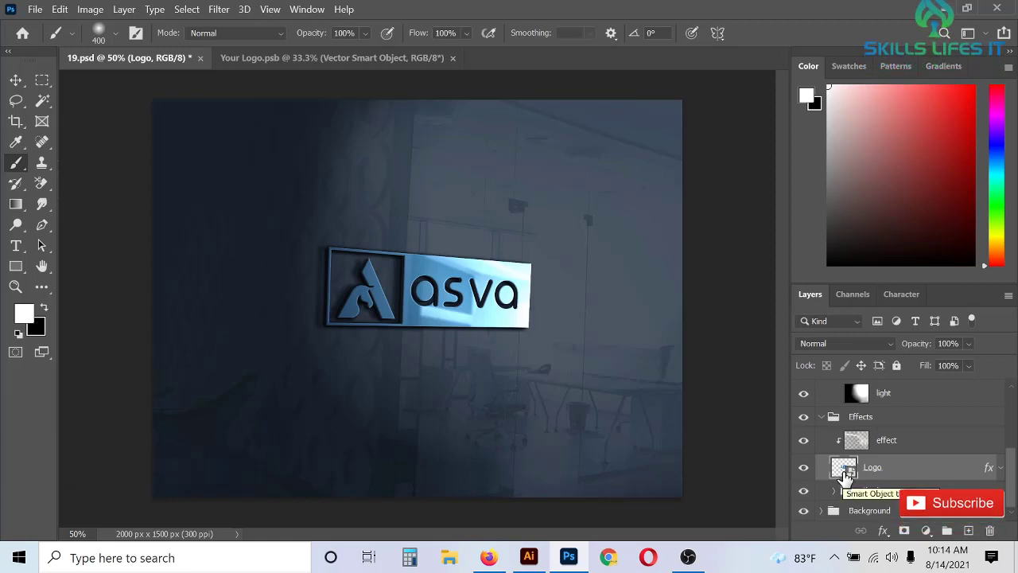
- Open the Logo smart object's contents and delete the asva logo layer
double_click(844, 473)
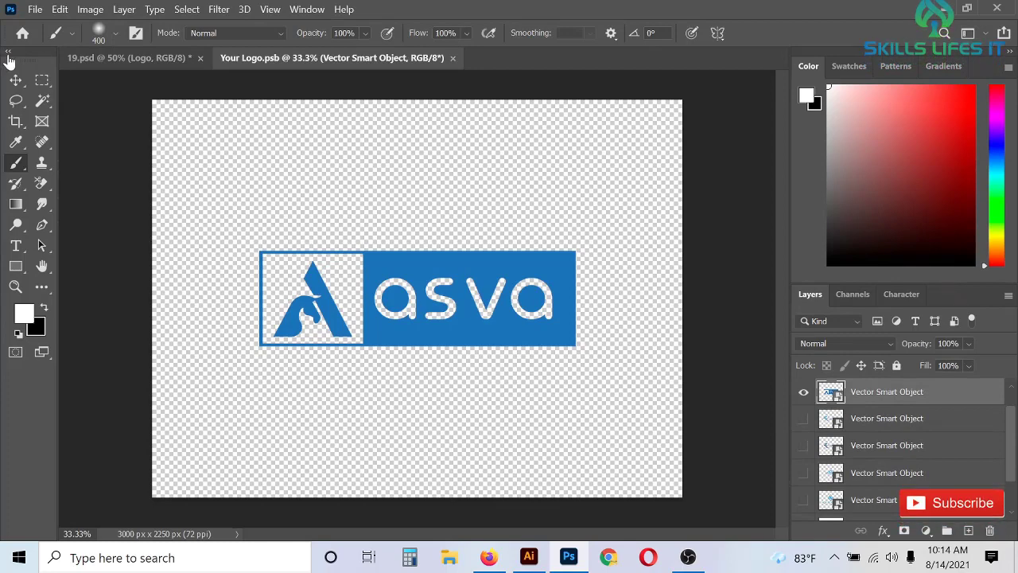
left_click(15, 81)
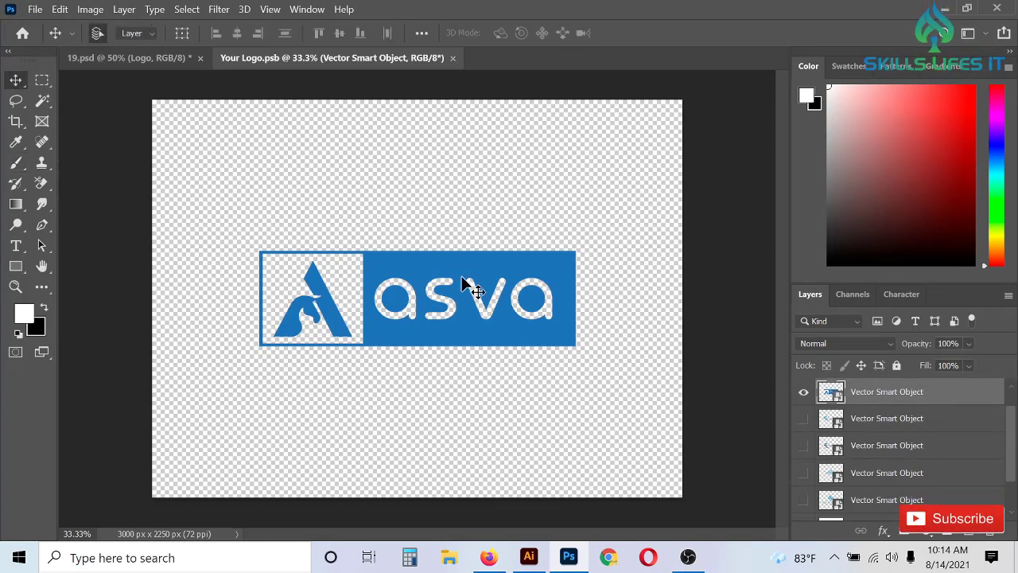
key("Delete")
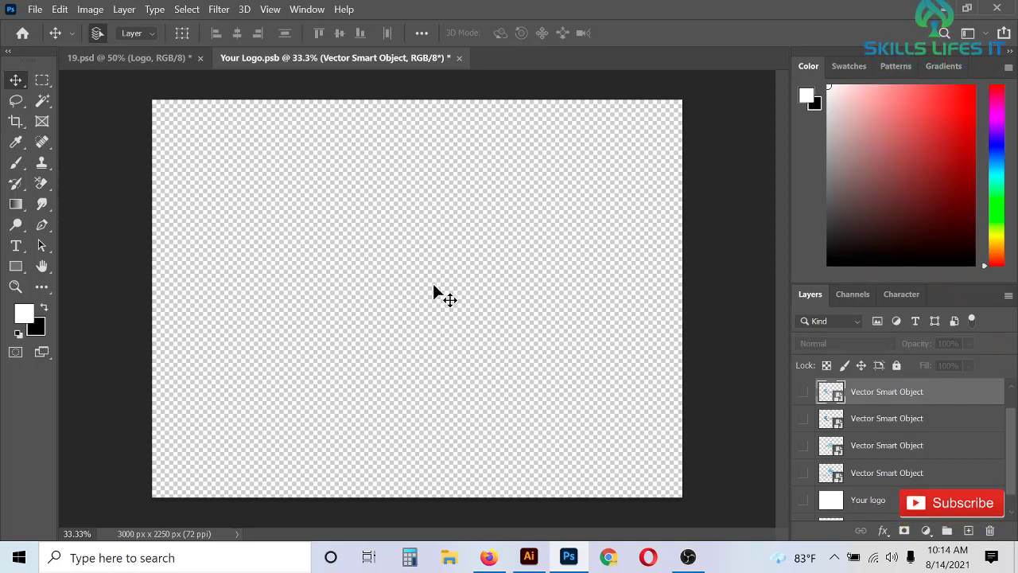
- Save Your Logo.psb and return to the 19.psd mockup
left_click(35, 9)
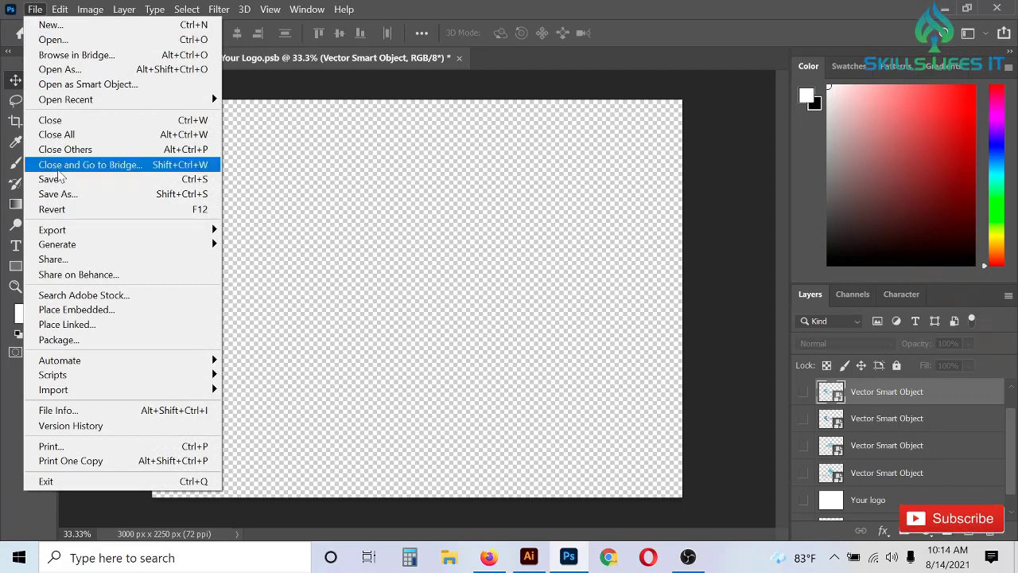
left_click(60, 179)
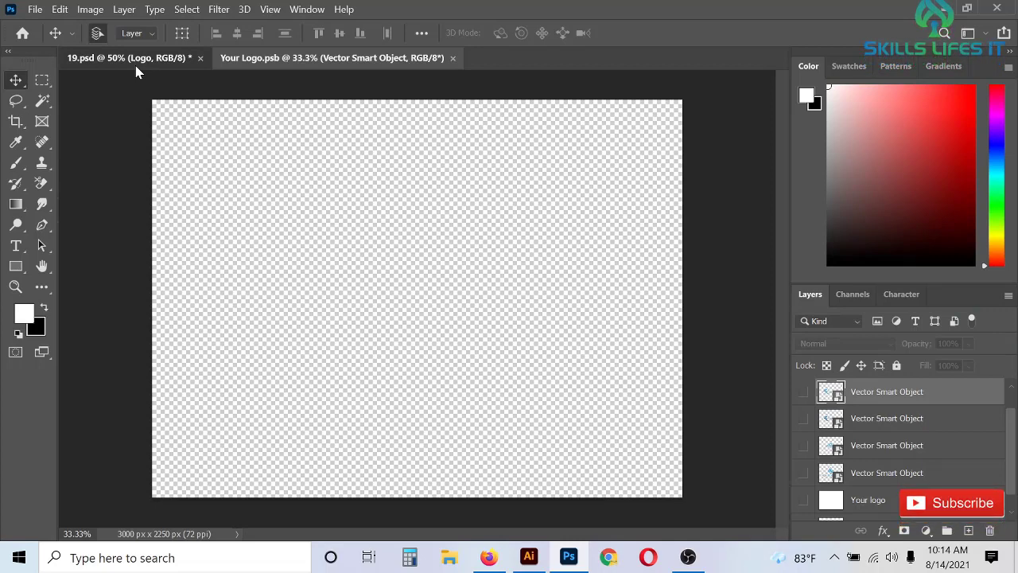
key("ctrl+Tab")
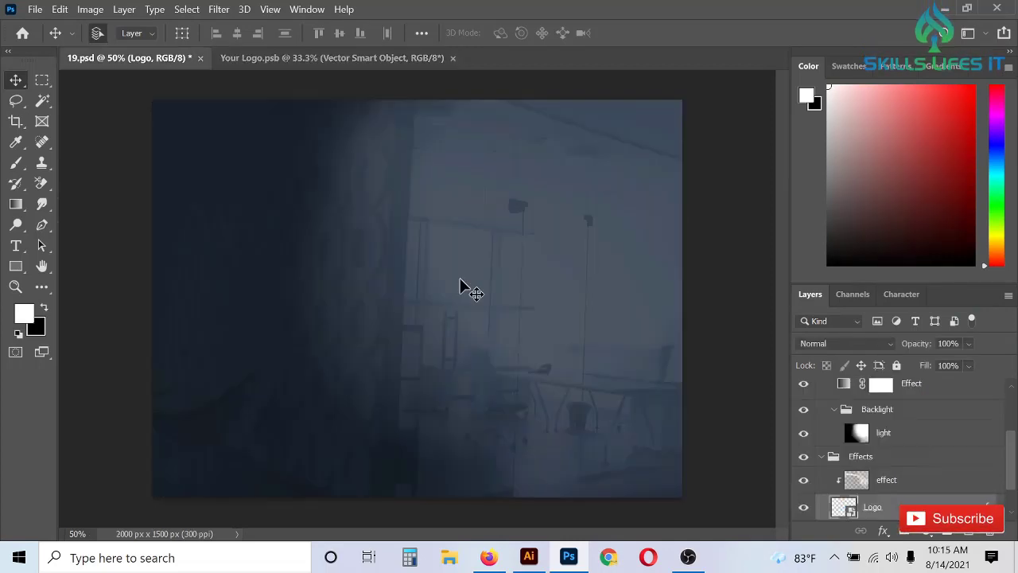
left_click_drag(517, 408, 620, 237)
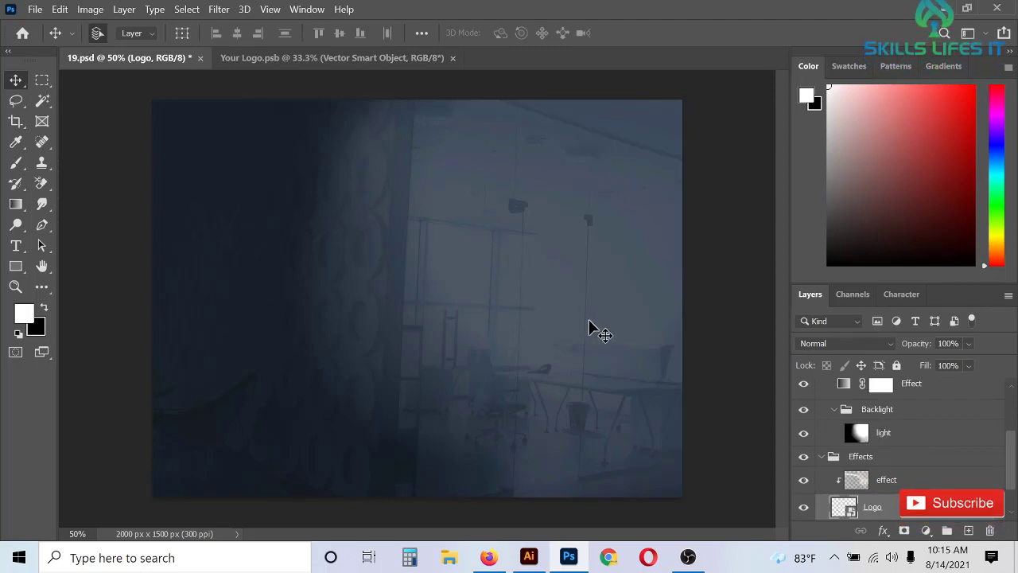
- Briefly check the POLYPAPER layer in Your Logo.psb, then reposition the asva logo in Illustrator
left_click(294, 61)
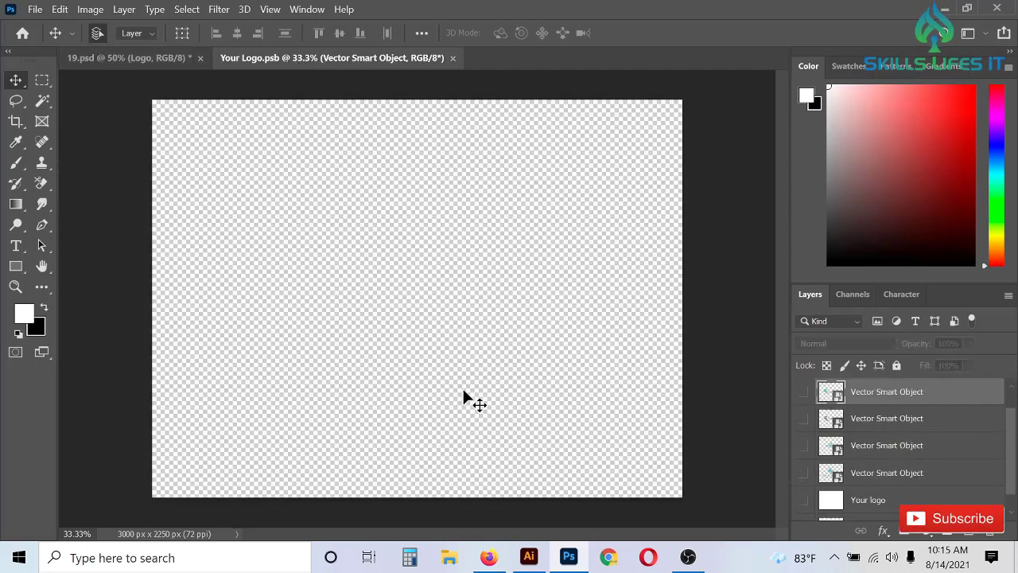
left_click(803, 392)
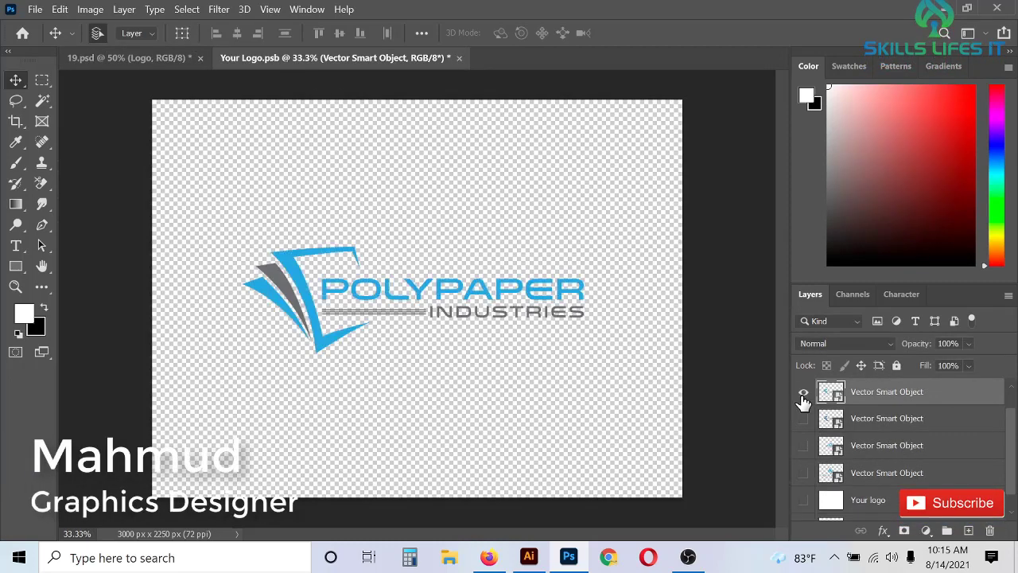
left_click(803, 391)
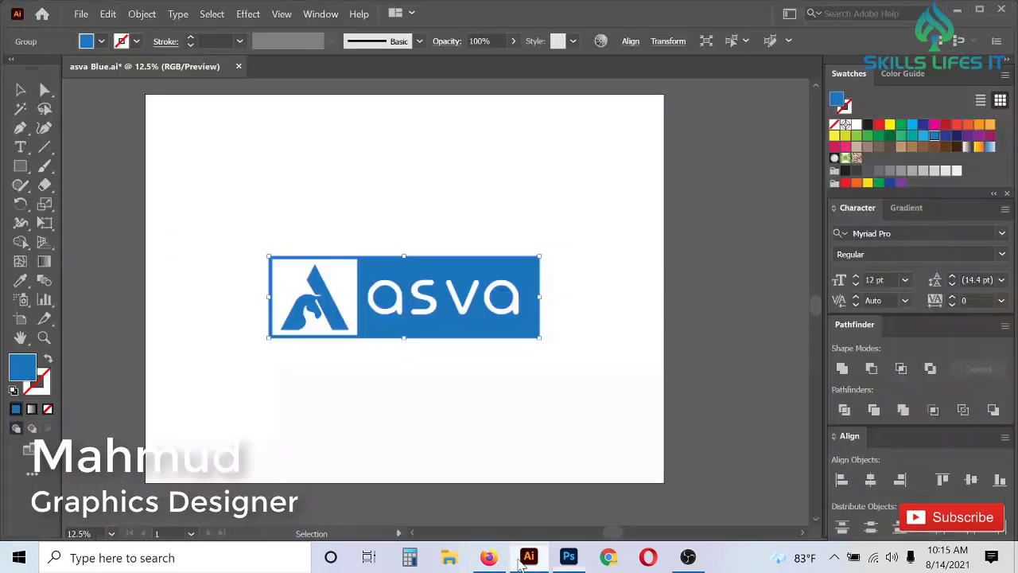
left_click(528, 556)
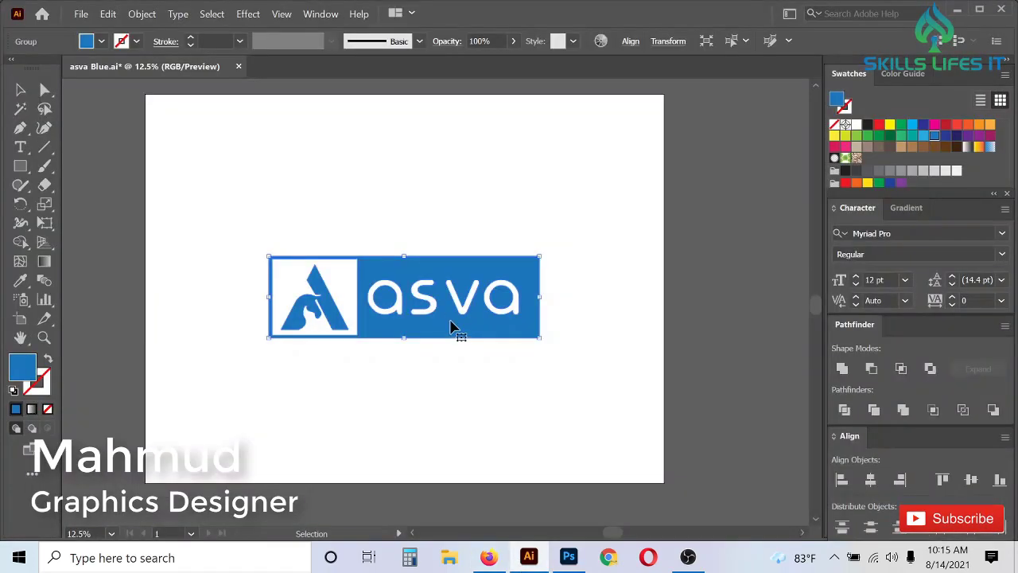
mouse_move(447, 316)
left_mouse_down()
mouse_move(563, 470)
mouse_move(490, 325)
left_mouse_up()
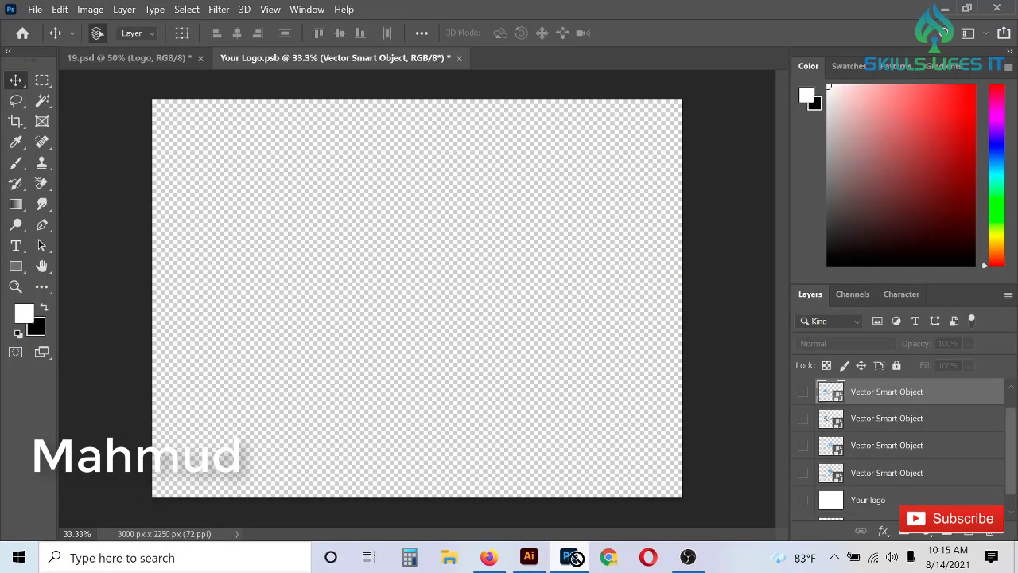
- Place the asva logo onto the empty canvas, scaled to 85.03% about its centre
mouse_move(483, 298)
left_mouse_down()
mouse_move(509, 333)
mouse_move(465, 326)
left_mouse_up()
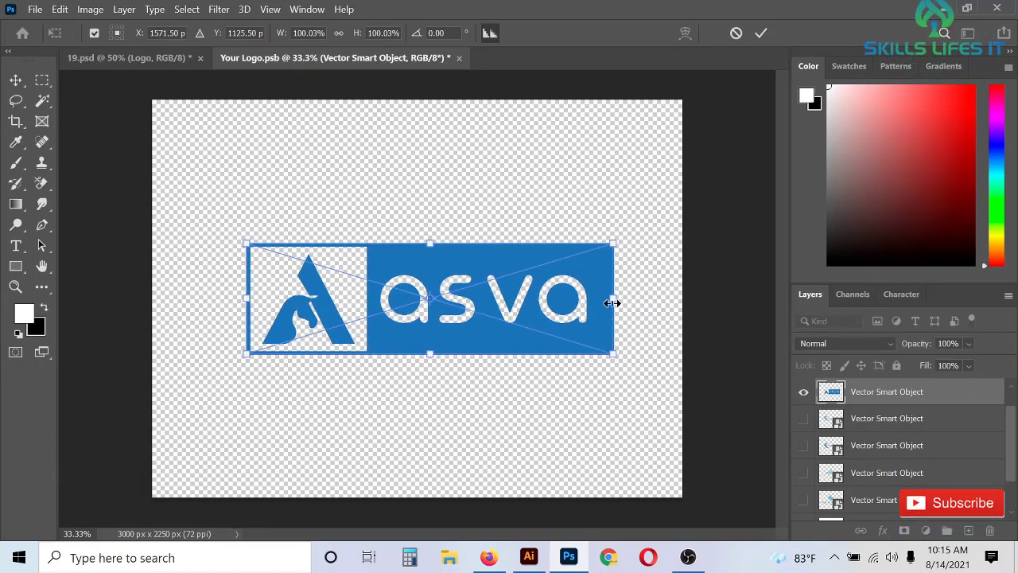
left_click_drag(611, 303, 598, 302)
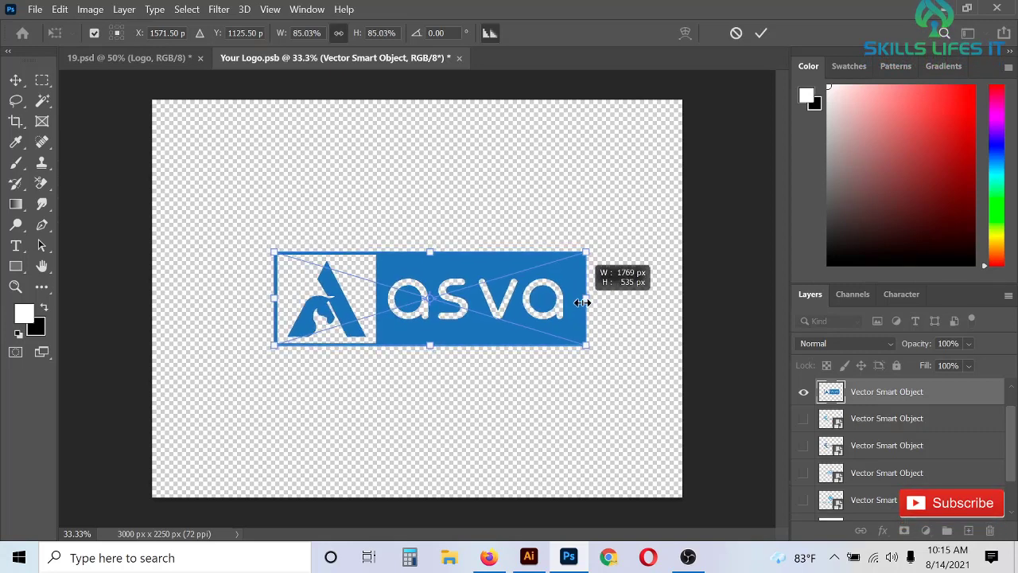
left_click_drag(596, 302, 525, 284)
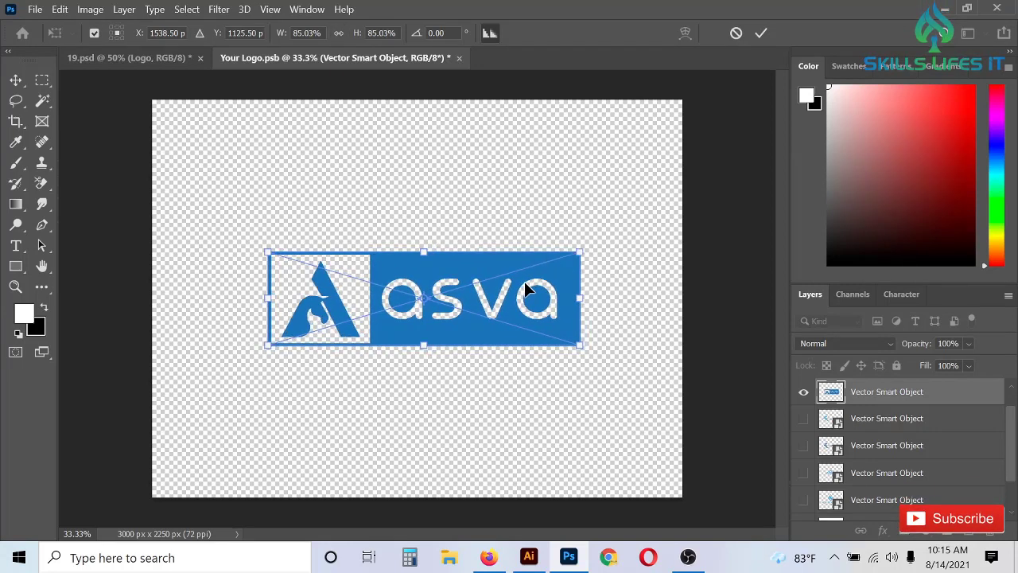
key("Return")
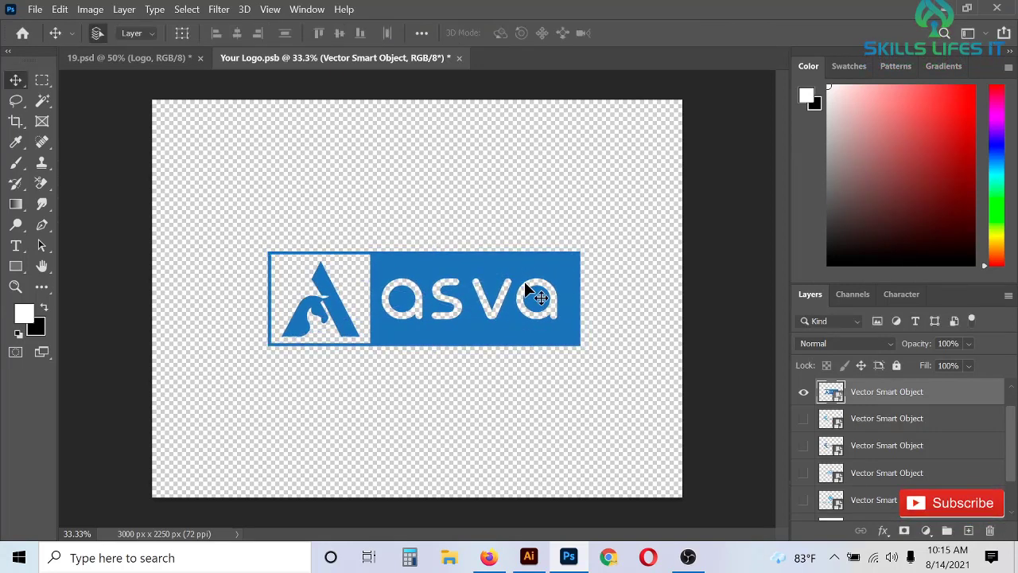
- Save Your Logo.psb and zoom around the 19.psd mockup to inspect the asva sign
left_click(35, 9)
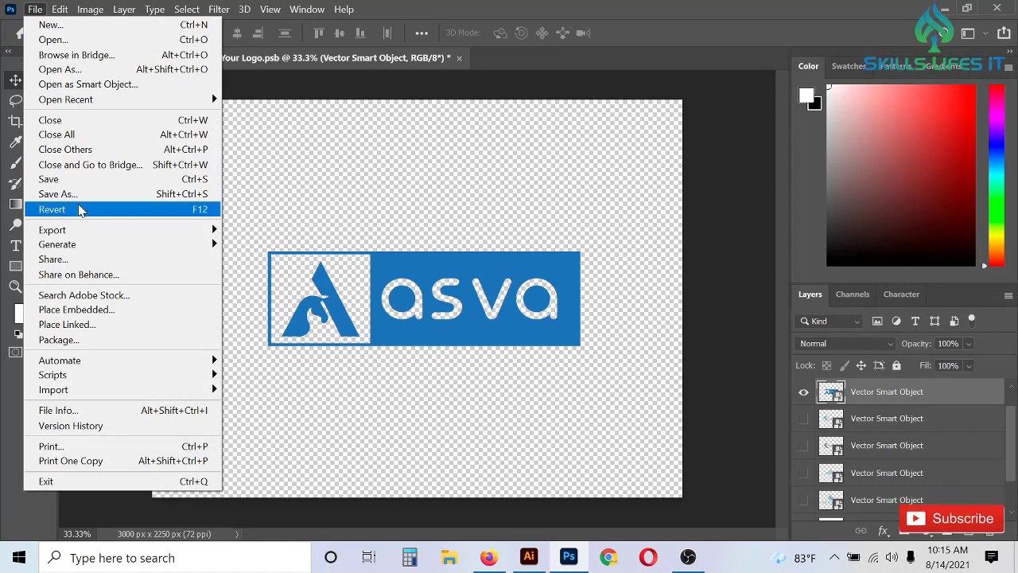
left_click(55, 179)
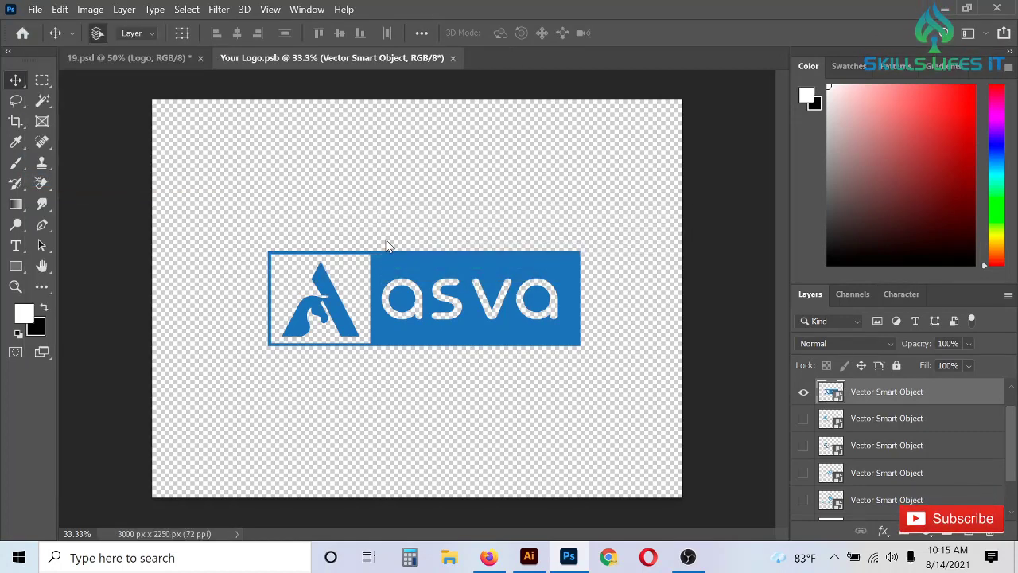
left_click(159, 64)
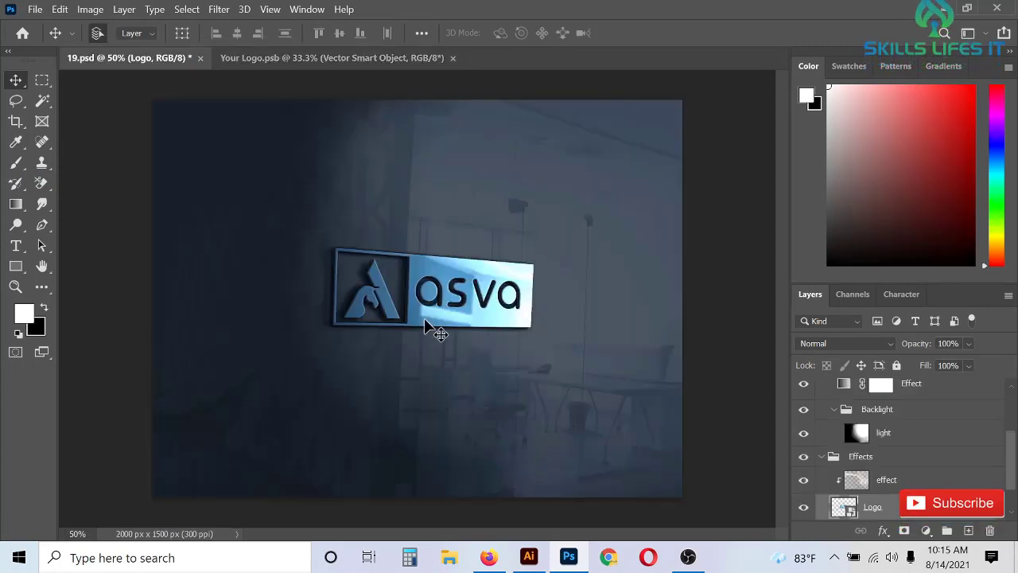
scroll(430, 320, "up", 1)
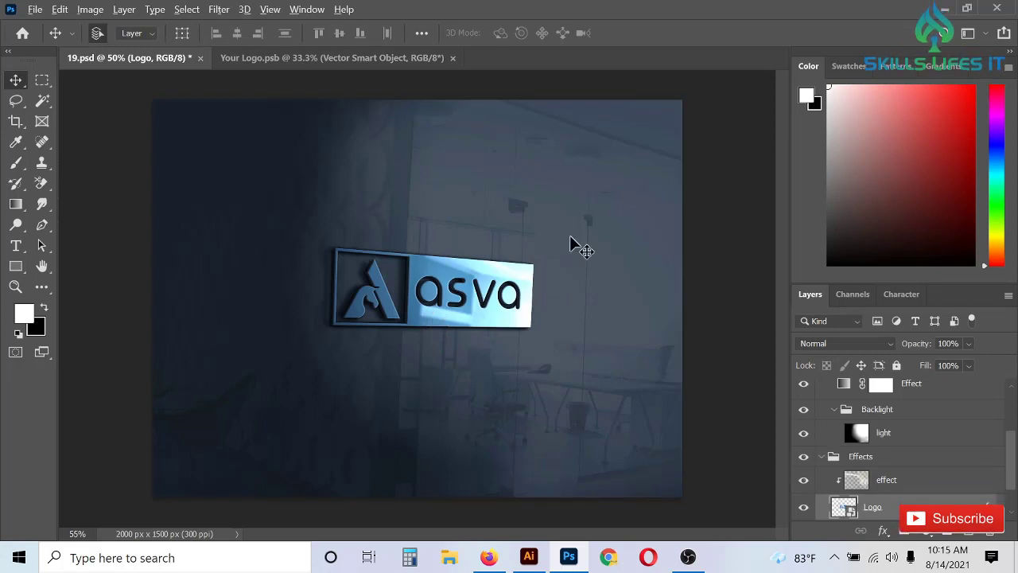
scroll(441, 290, "up", 2)
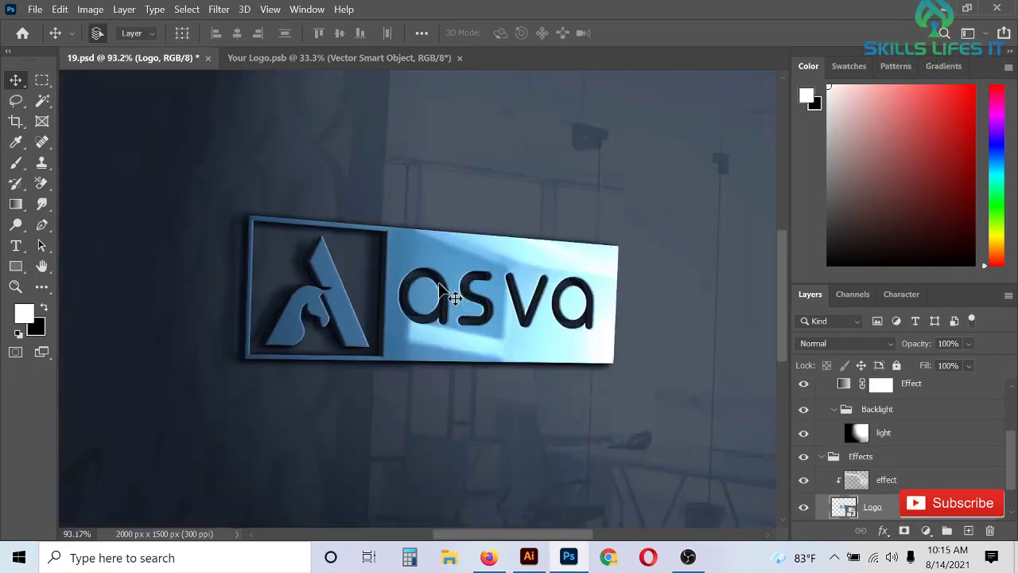
scroll(421, 301, "down", 3)
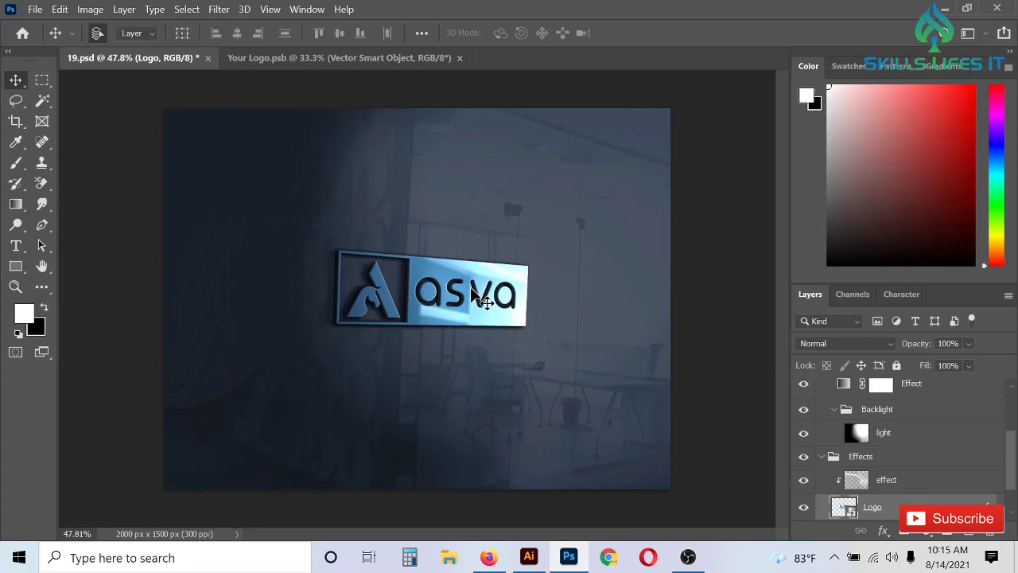
- In Your Logo.psb, hide the asva layer and show the POLYPAPER Industries layer
left_click(322, 65)
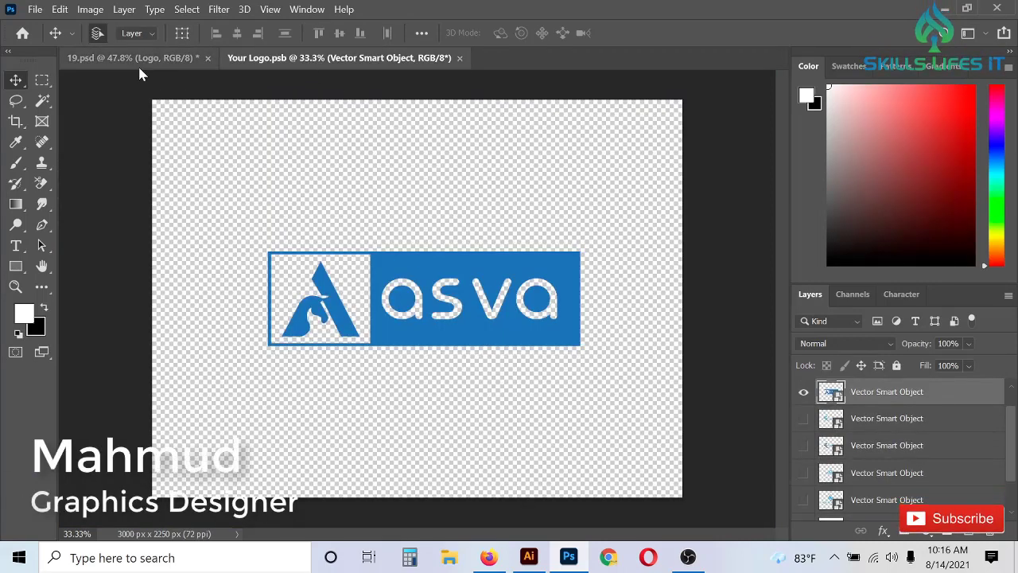
left_click(803, 391)
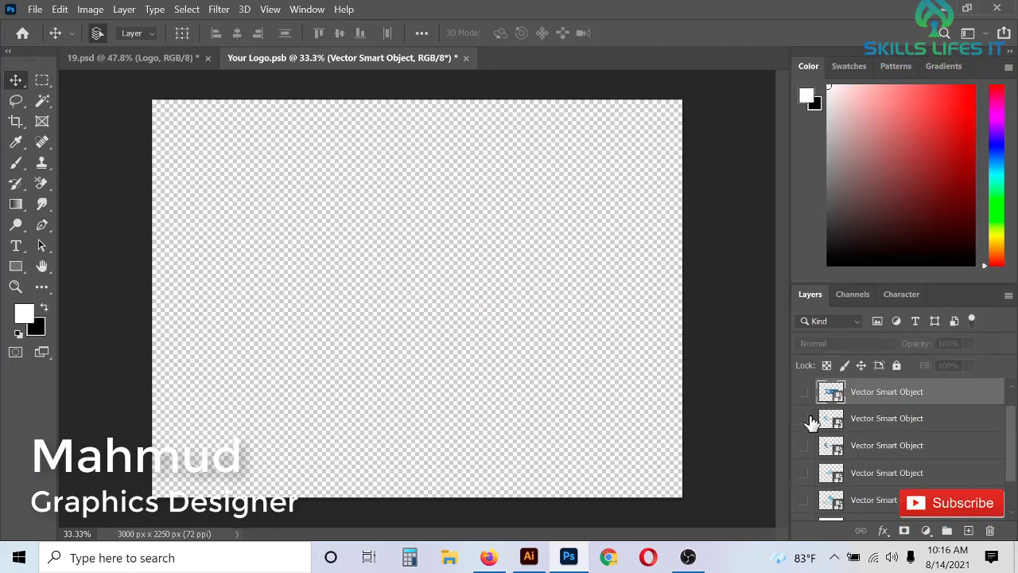
left_click(803, 418)
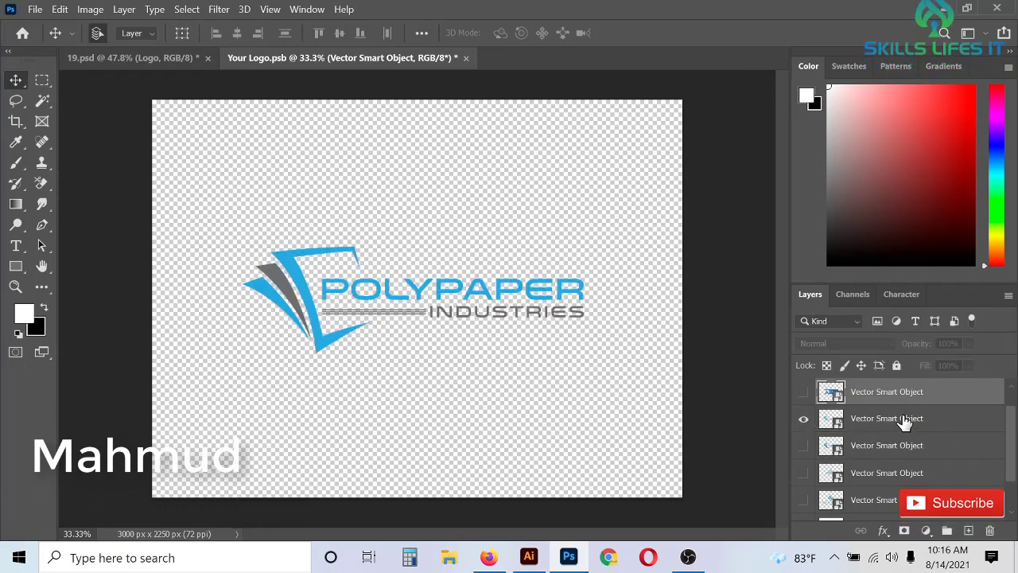
scroll(881, 436, "down", 1)
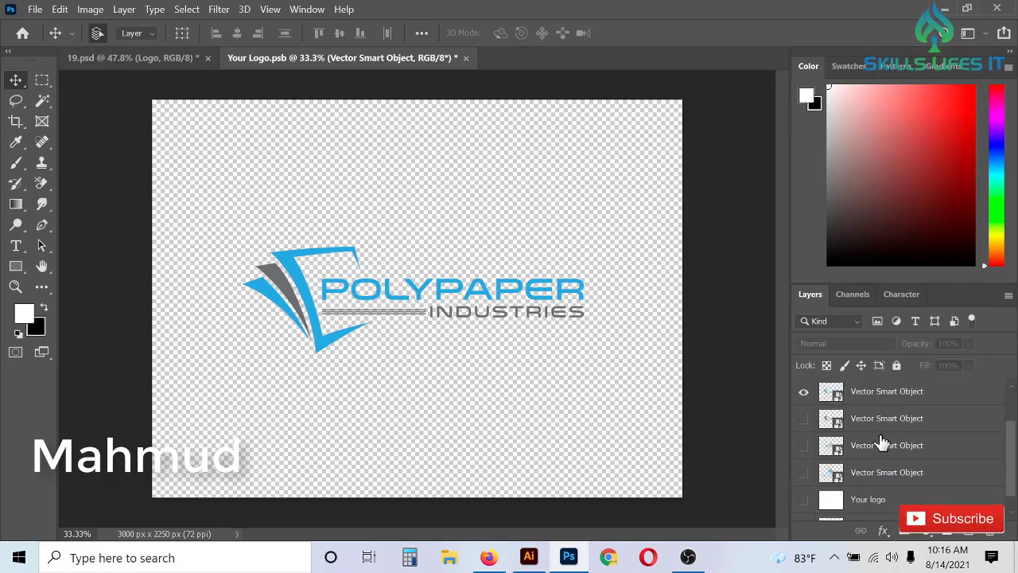
scroll(881, 443, "down", 1)
scroll(882, 445, "up", 2)
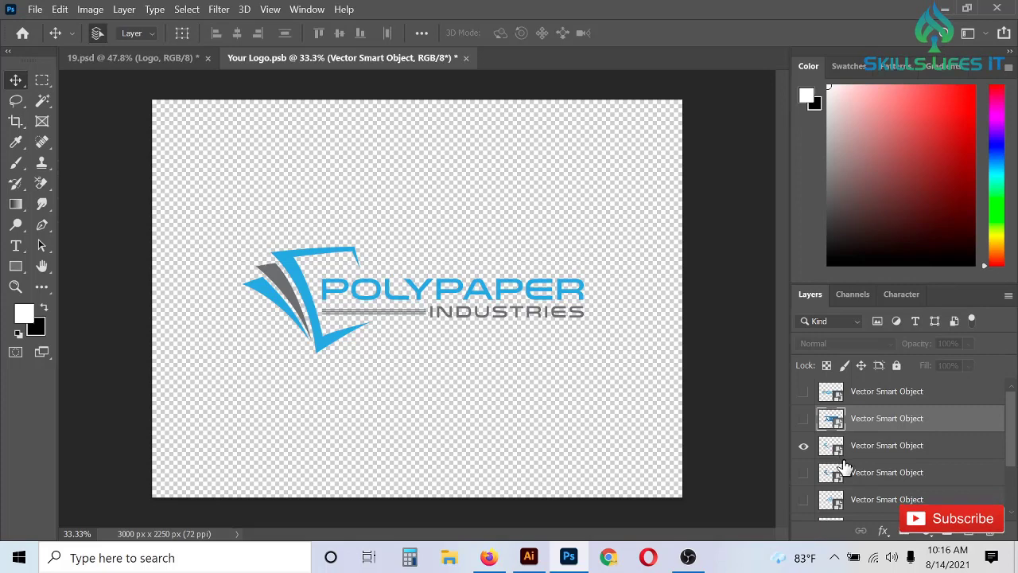
- Save Your Logo.psb and view the POLYPAPER sign on the 19.psd mockup
left_click(35, 9)
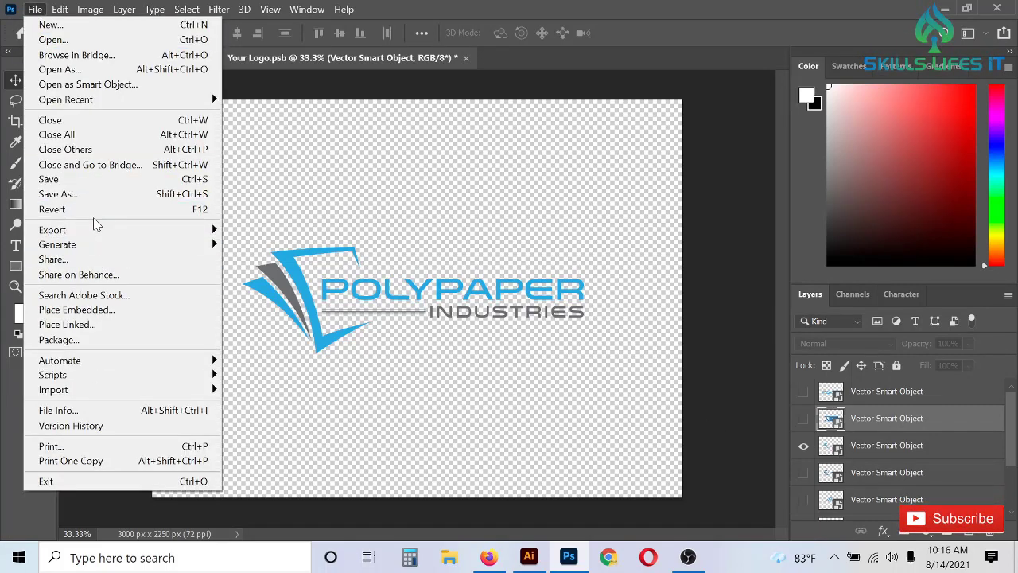
left_click(94, 180)
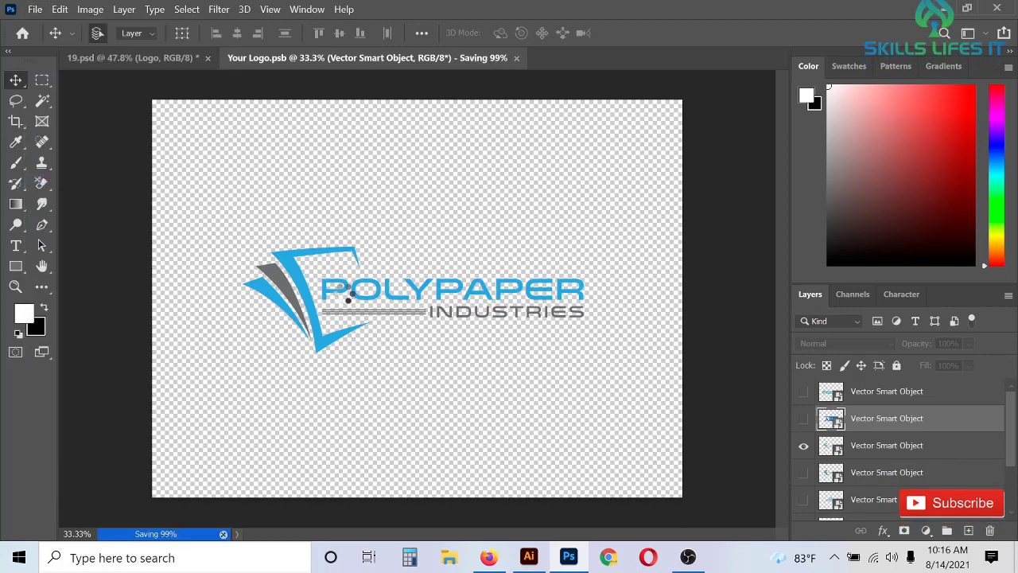
left_click(95, 58)
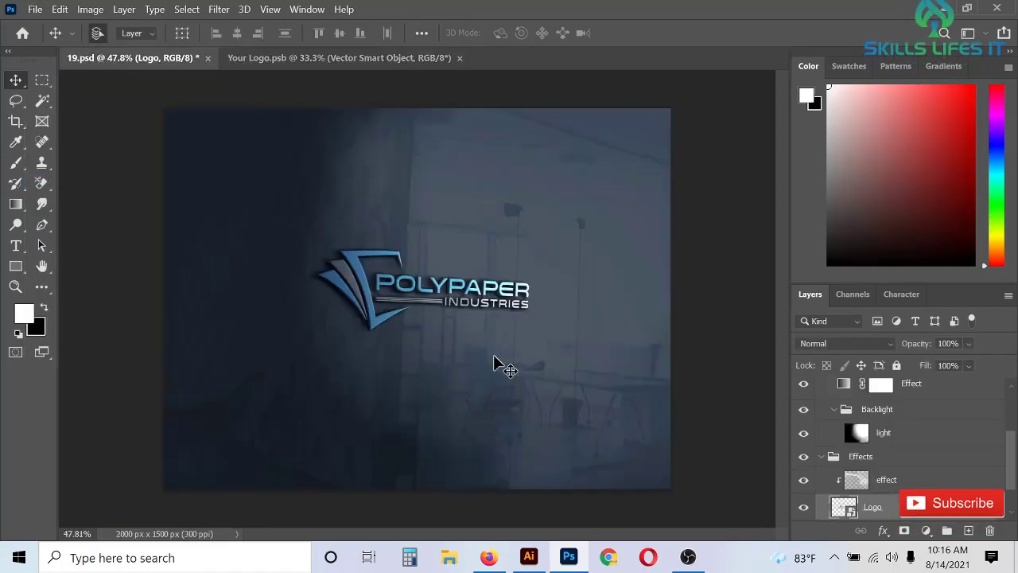